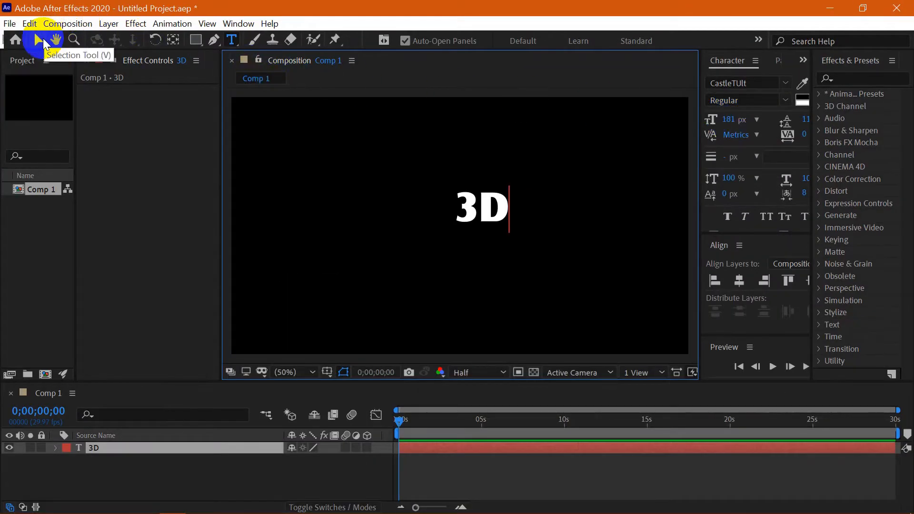
Finish entering the 3D text and move its anchor point to the middle of the letters.
{"action": "left_click", "coordinate": [39, 41]}
{"action": "left_click", "coordinate": [371, 171]}
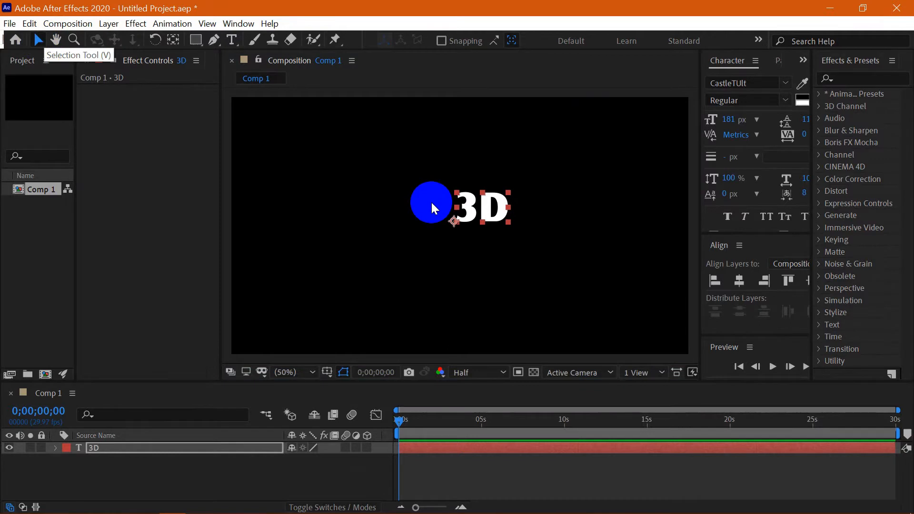
{"action": "left_click", "coordinate": [480, 205]}
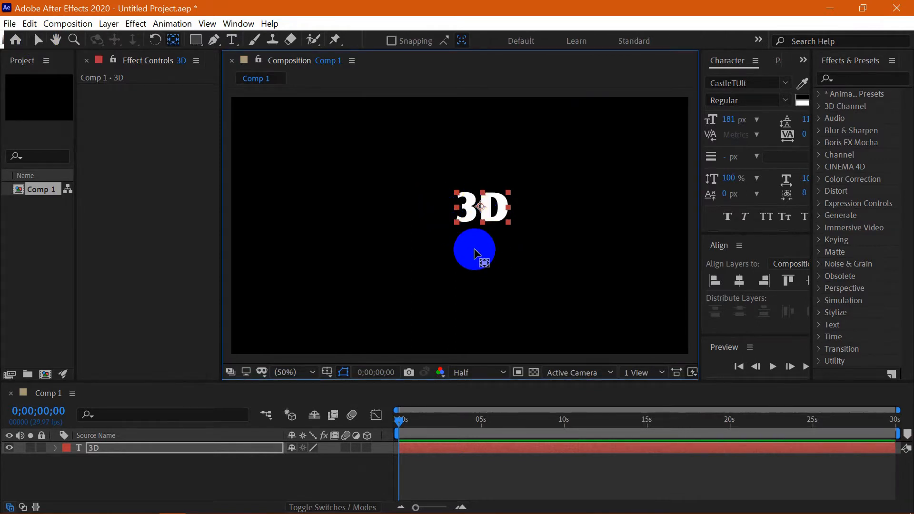
Rotate the 3D text layer to 90° and place it at the centre of the composition.
{"action": "left_click", "coordinate": [216, 444]}
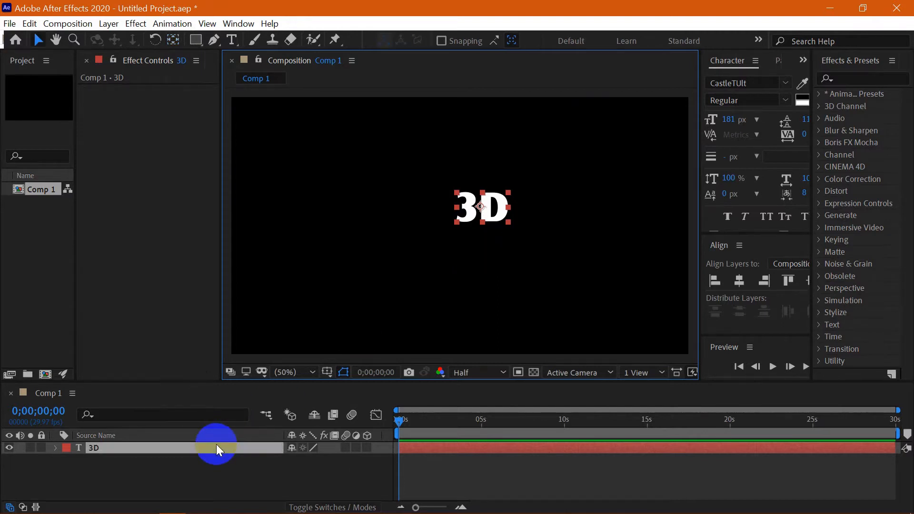
{"action": "key", "text": "r"}
{"action": "left_click", "coordinate": [308, 460]}
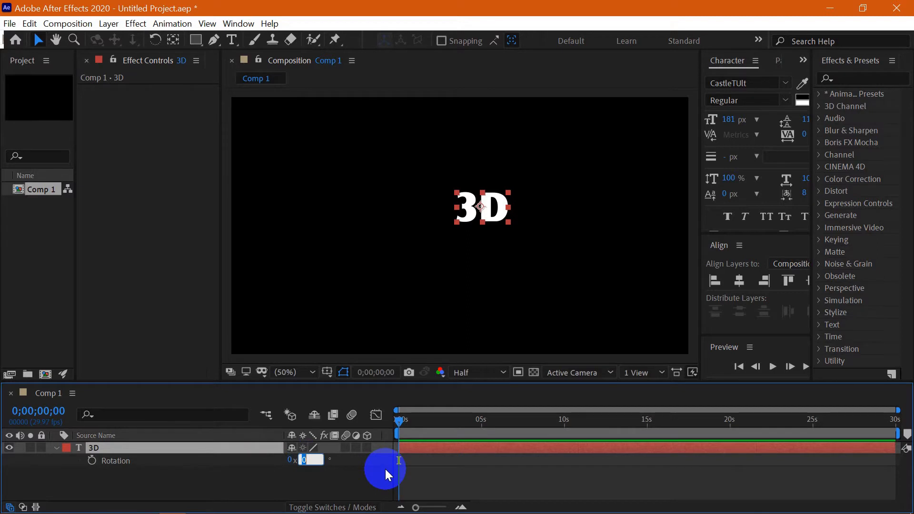
{"action": "type", "text": "90"}
{"action": "key", "text": "Return"}
{"action": "left_click", "coordinate": [483, 227]}
{"action": "mouse_move", "coordinate": [450, 248]}
{"action": "left_mouse_down"}
{"action": "mouse_move", "coordinate": [434, 245]}
{"action": "mouse_move", "coordinate": [464, 244]}
{"action": "left_mouse_up"}
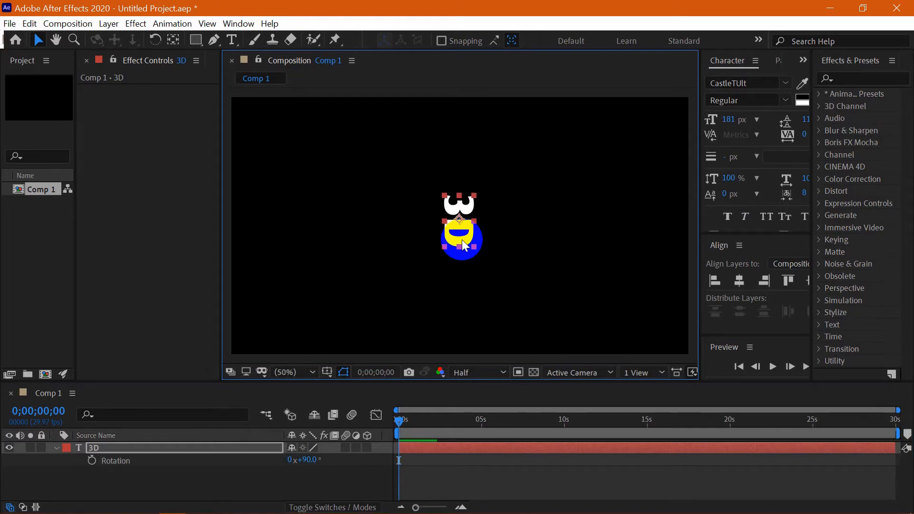
Apply the CC RepeTile effect to the 3D text, with Expand Right at 896 and Expand Left at 891.
{"action": "left_click", "coordinate": [852, 78]}
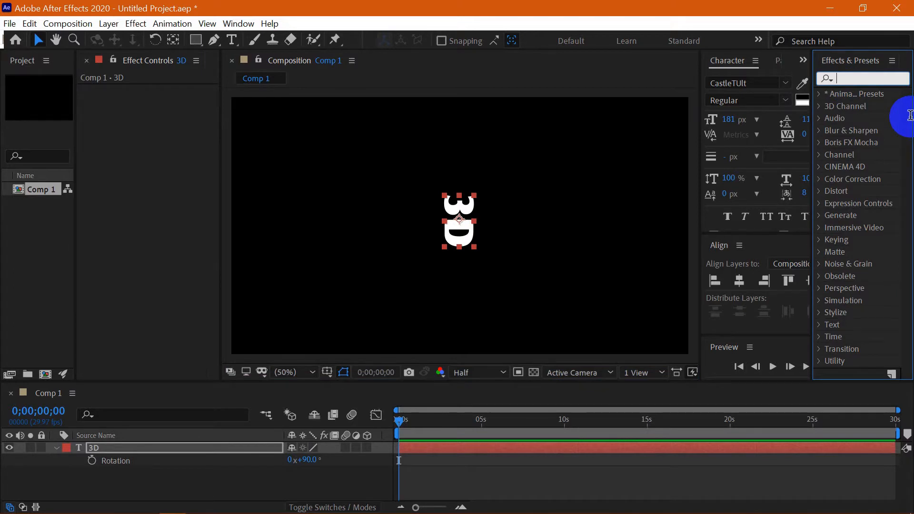
{"action": "type", "text": "cc rep"}
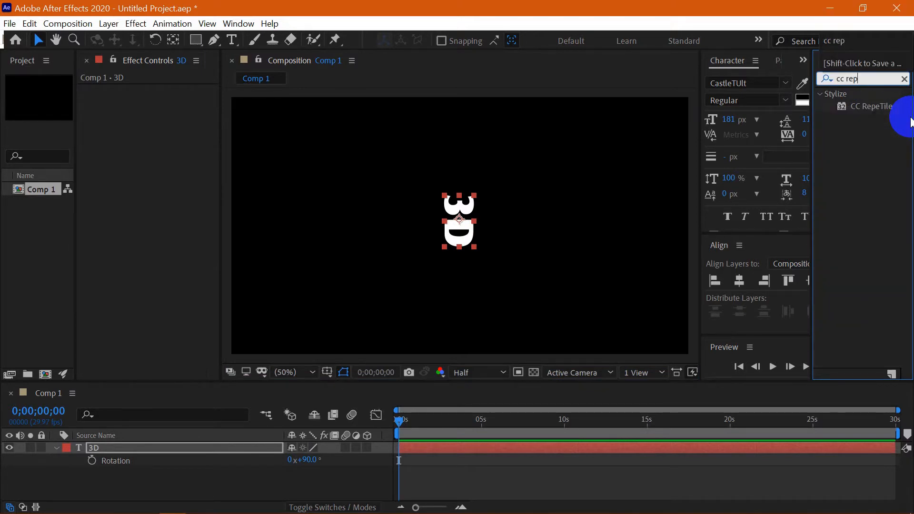
{"action": "left_click", "coordinate": [868, 105]}
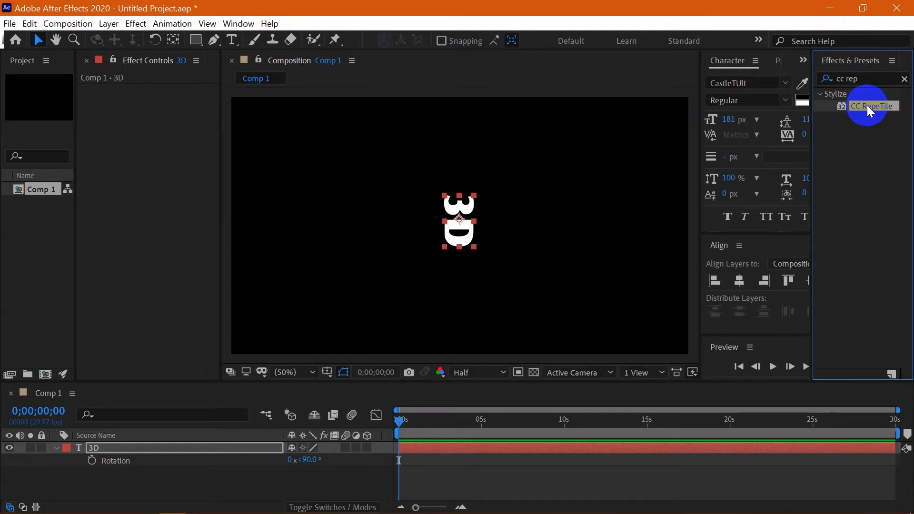
{"action": "double_click", "coordinate": [867, 106]}
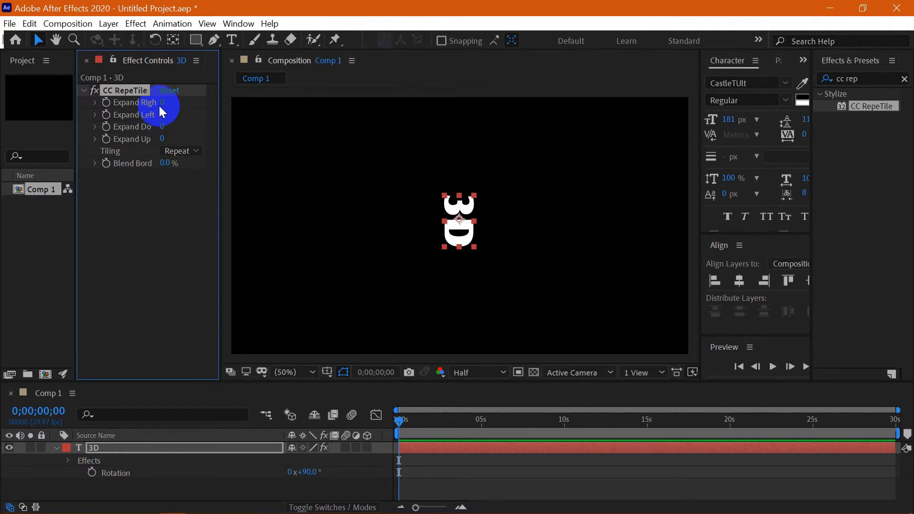
{"action": "left_click_drag", "start_coordinate": [163, 102], "coordinate": [849, 149]}
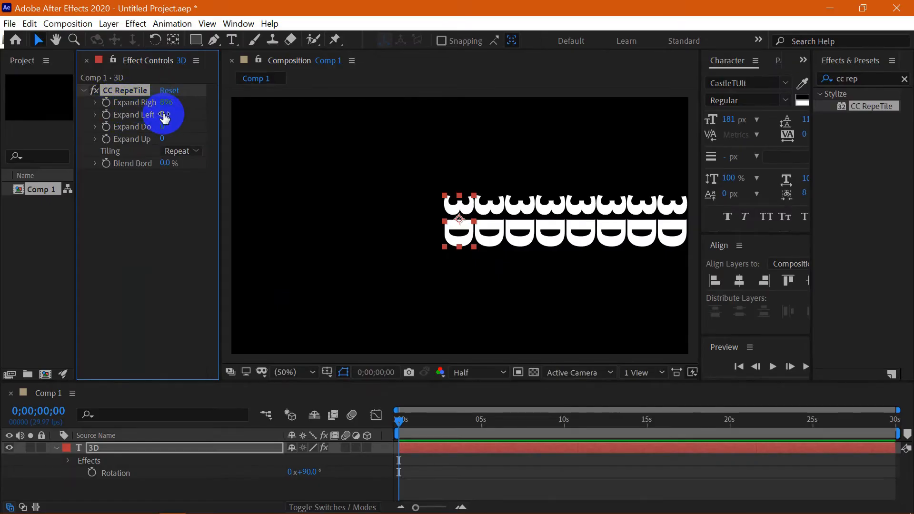
{"action": "left_click_drag", "start_coordinate": [200, 119], "coordinate": [839, 156]}
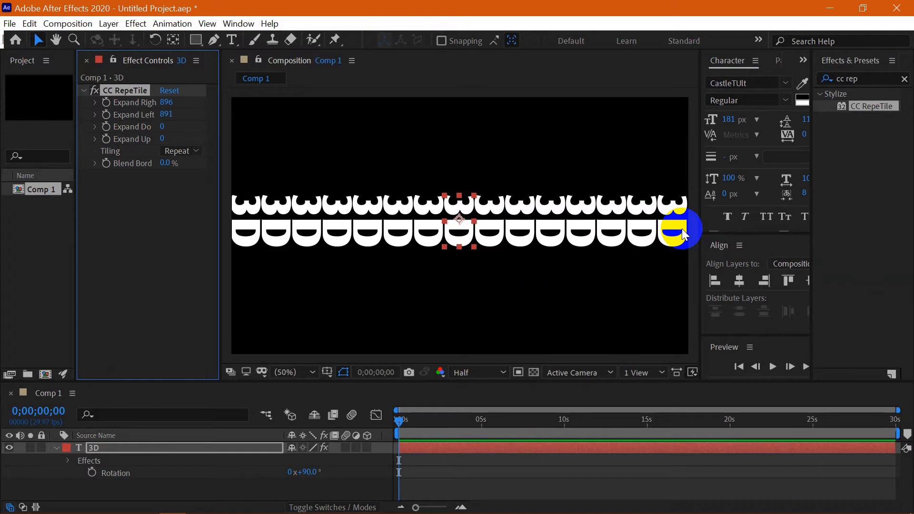
Find the CC Cylinder effect and apply it to the tiled 3D text layer.
{"action": "left_click", "coordinate": [911, 103]}
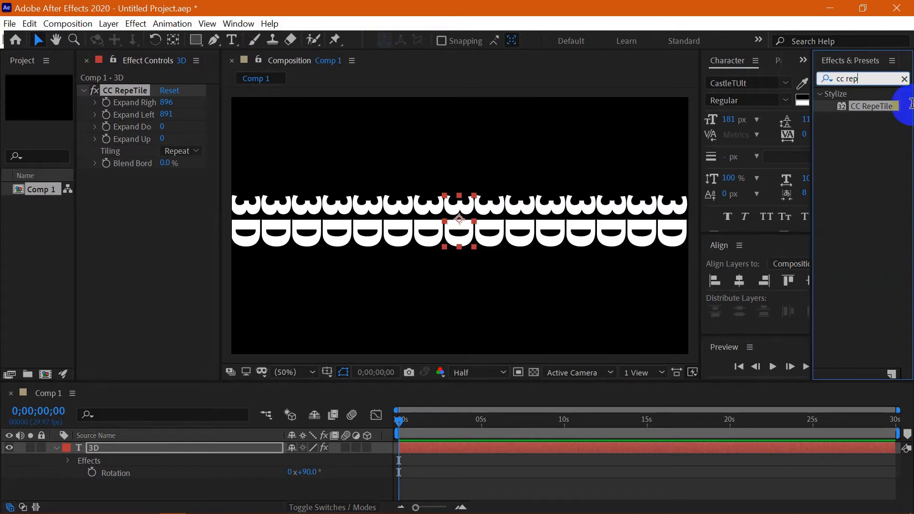
{"action": "key", "text": "BackSpace"}
{"action": "key", "text": "BackSpace"}
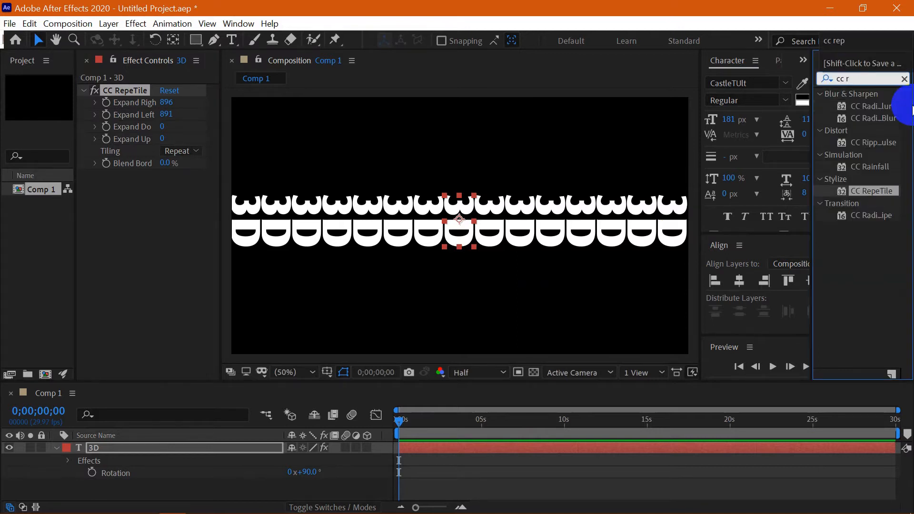
{"action": "key", "text": "BackSpace"}
{"action": "type", "text": "cyl"}
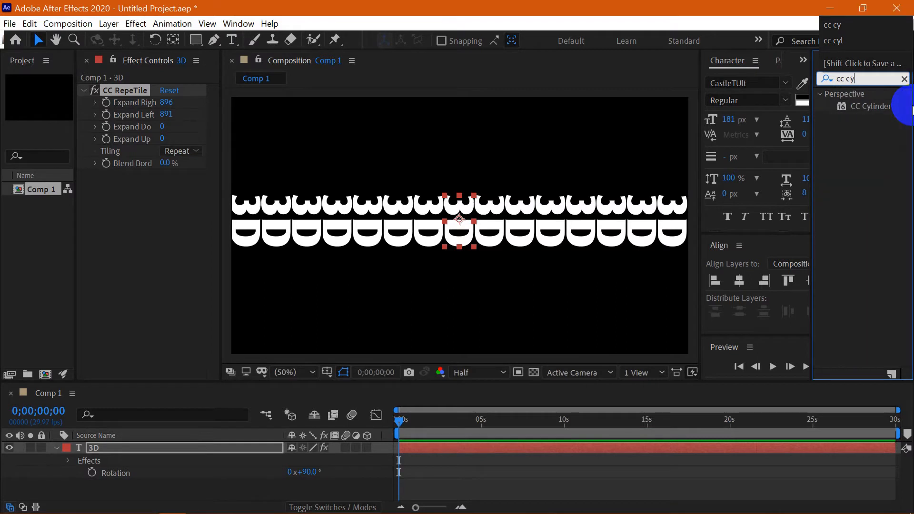
{"action": "double_click", "coordinate": [885, 105]}
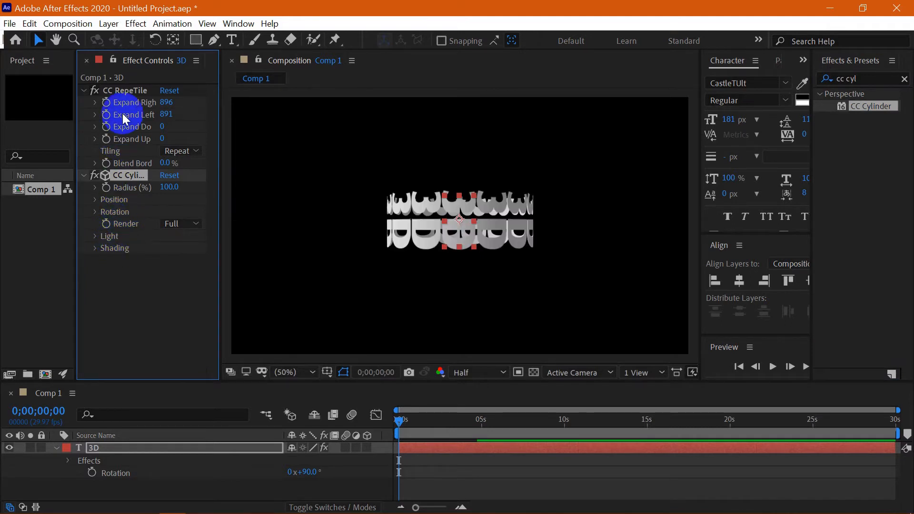
Tilt the cylinder by setting its Rotation X to 27° and its Rotation Z to -90°.
{"action": "left_click", "coordinate": [95, 212]}
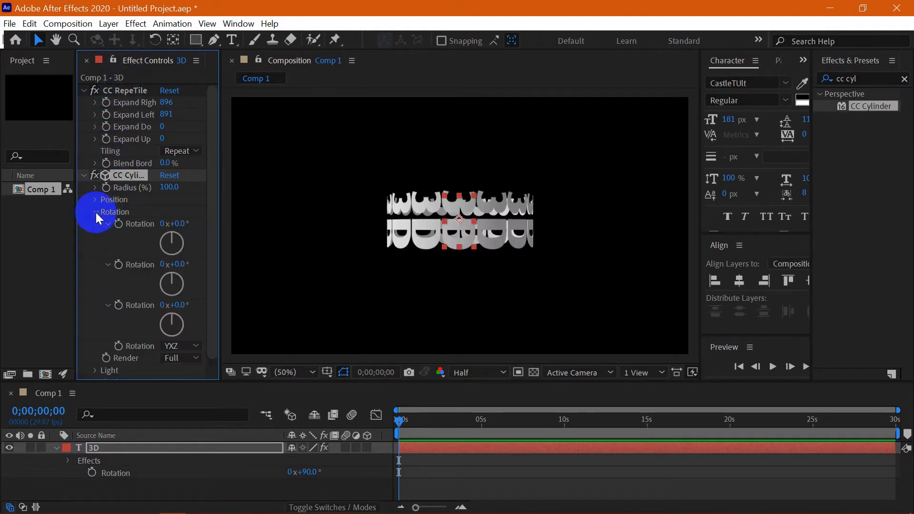
{"action": "left_click_drag", "start_coordinate": [219, 226], "coordinate": [260, 225]}
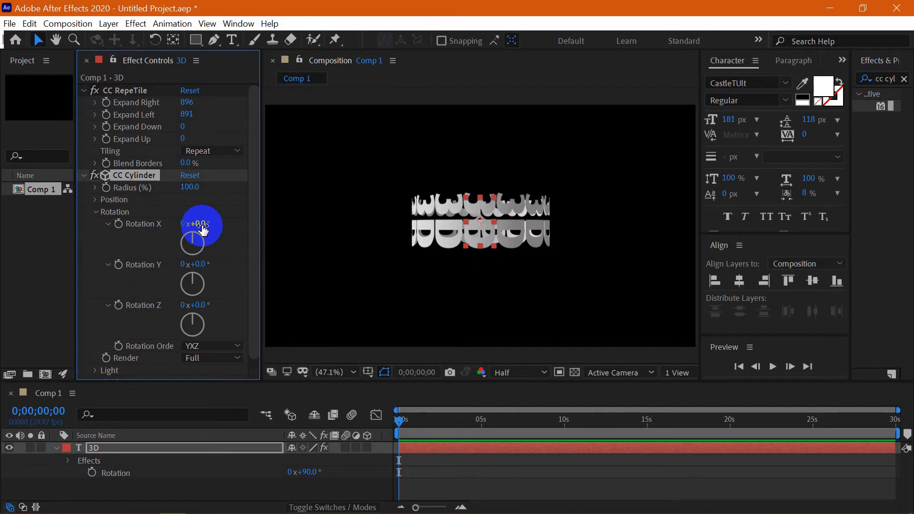
{"action": "mouse_move", "coordinate": [203, 229]}
{"action": "left_mouse_down"}
{"action": "mouse_move", "coordinate": [185, 224]}
{"action": "mouse_move", "coordinate": [219, 224]}
{"action": "left_mouse_up"}
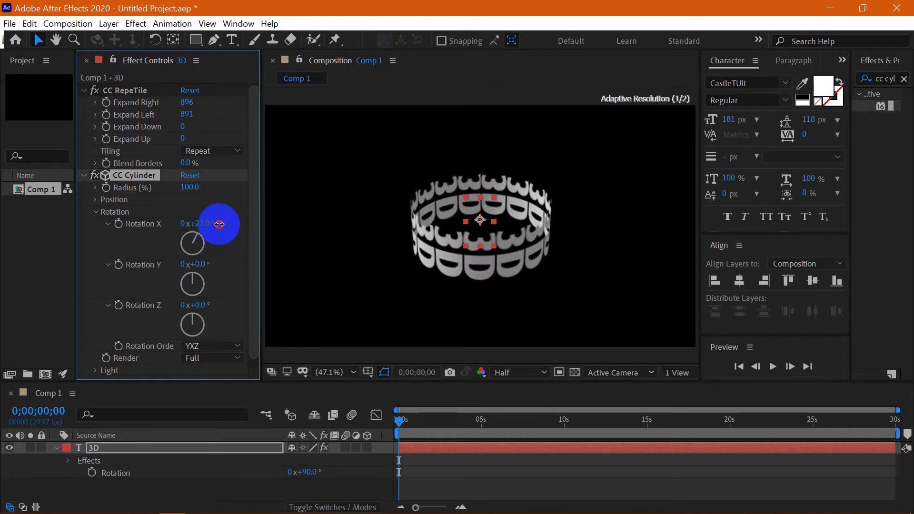
{"action": "left_click_drag", "start_coordinate": [202, 309], "coordinate": [146, 308]}
{"action": "left_click", "coordinate": [192, 305]}
{"action": "type", "text": "-90"}
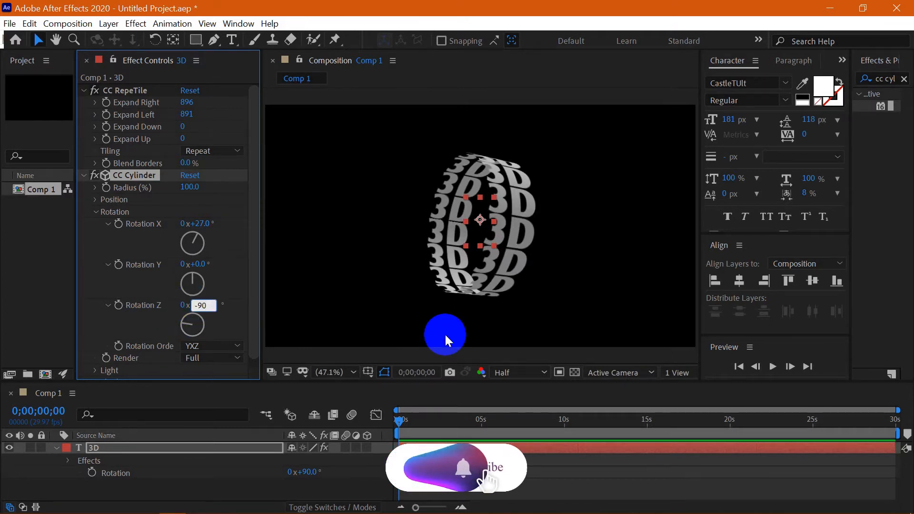
{"action": "key", "text": "Tab"}
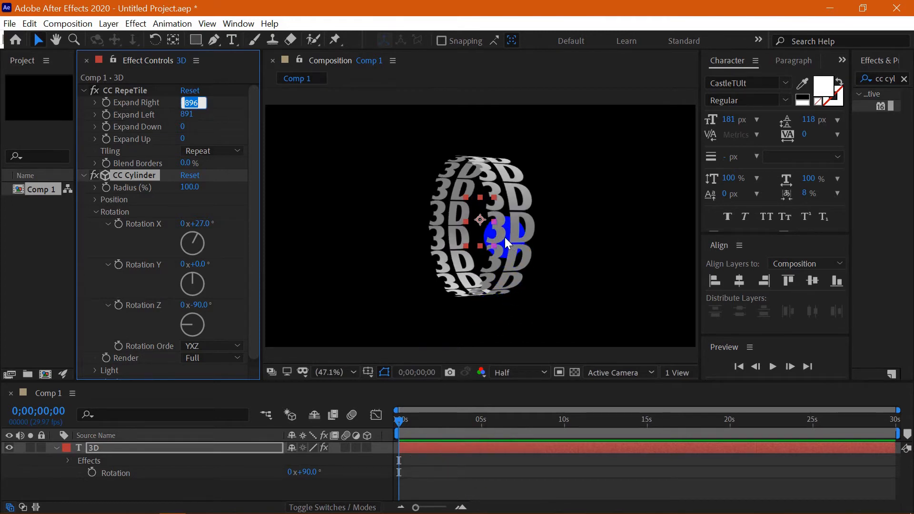
Set the cylinder's Rotation X to 29° and keyframe its Rotation Y at 0° on frame 0;00;00;01.
{"action": "left_click_drag", "start_coordinate": [200, 227], "coordinate": [199, 225]}
{"action": "left_click_drag", "start_coordinate": [203, 266], "coordinate": [119, 270]}
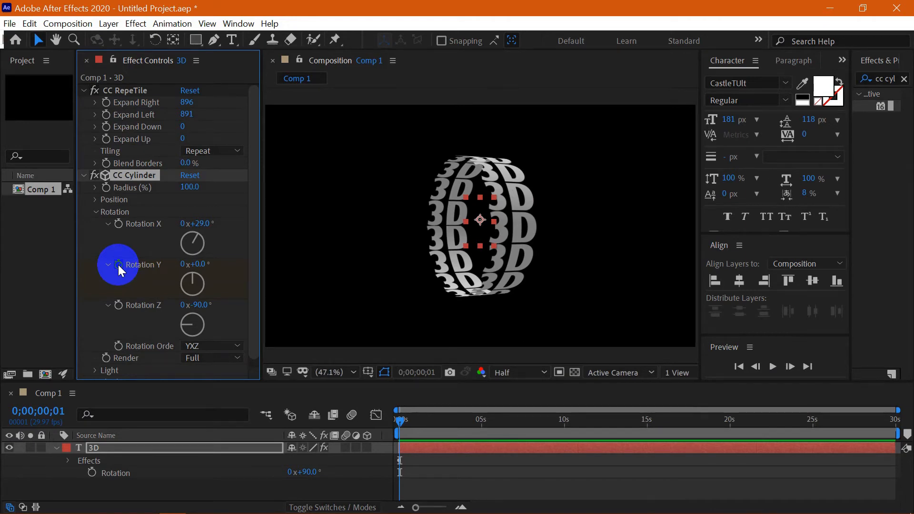
{"action": "left_click", "coordinate": [118, 265]}
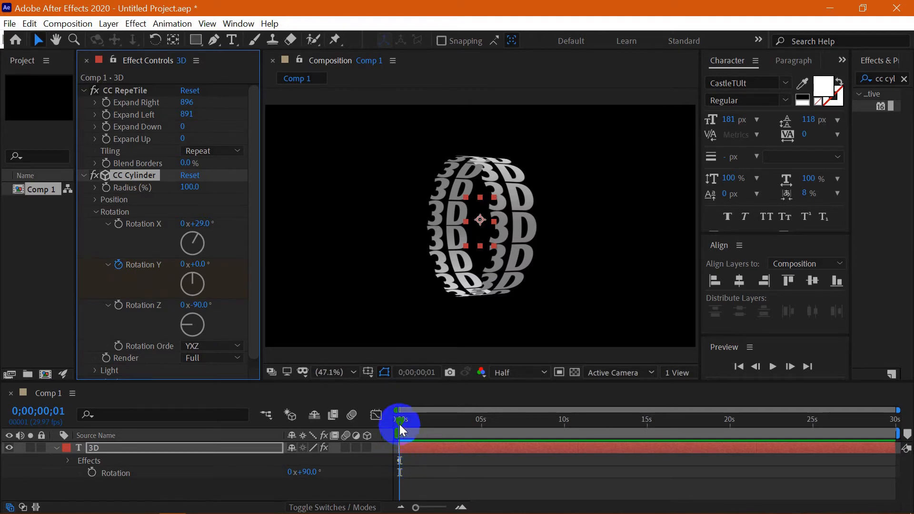
Add an end keyframe at 0;00;29;29 with the cylinder's Rotation Y at 4x+126°.
{"action": "left_click_drag", "start_coordinate": [399, 422], "coordinate": [895, 430]}
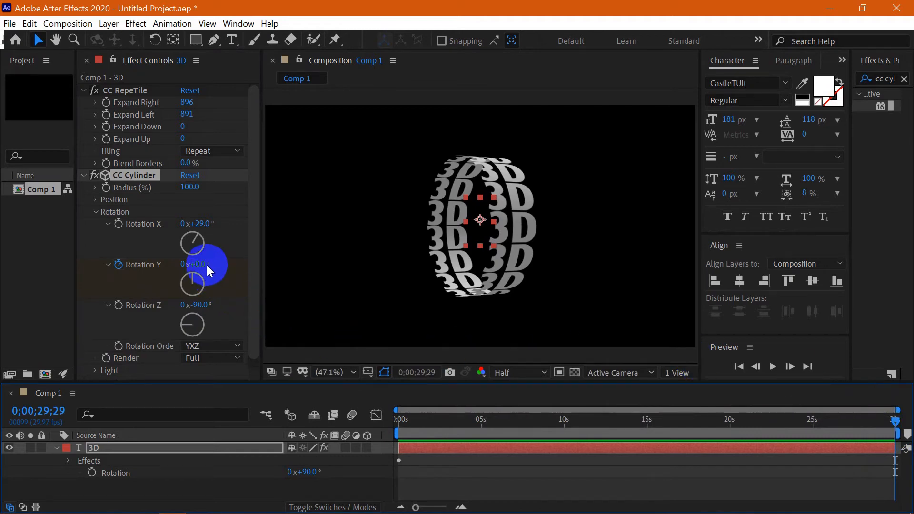
{"action": "left_click_drag", "start_coordinate": [206, 265], "coordinate": [795, 257]}
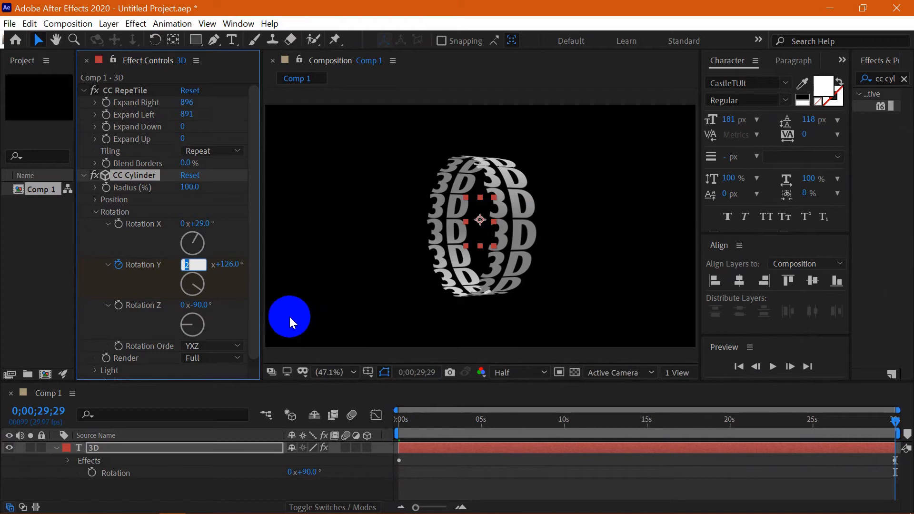
{"action": "type", "text": "4"}
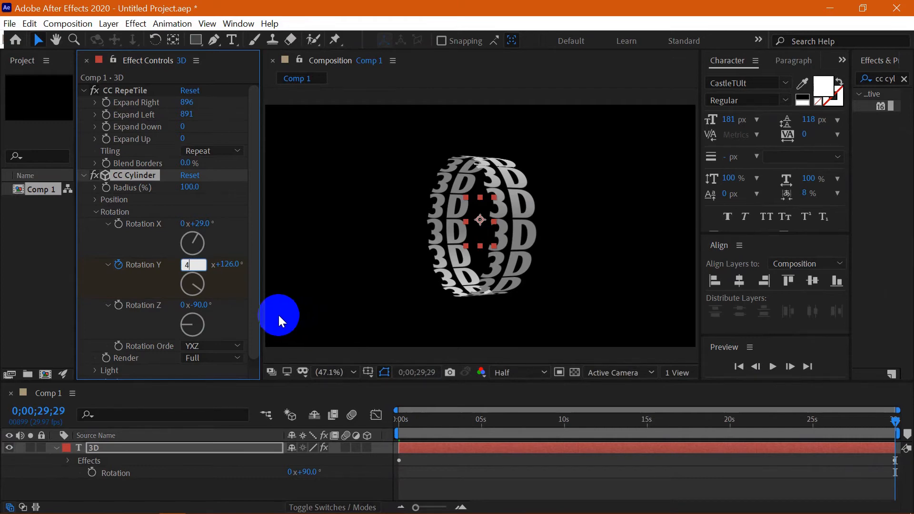
{"action": "key", "text": "Return"}
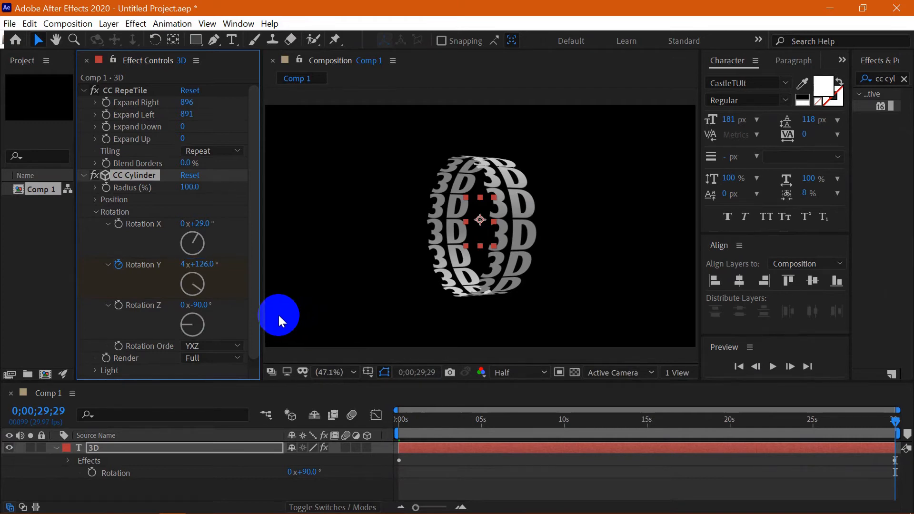
Preview the spin and set the end keyframe's Rotation Y to 3 full revolutions.
{"action": "key", "text": "space"}
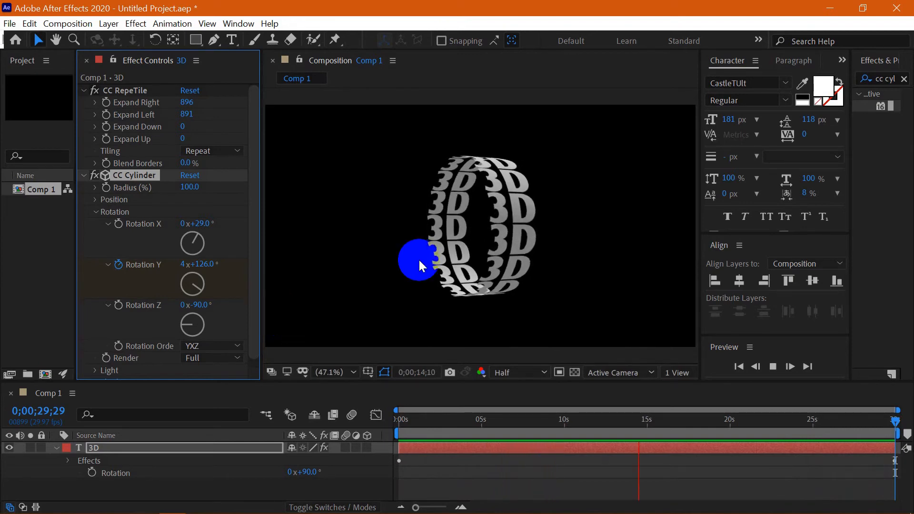
{"action": "left_click", "coordinate": [189, 272]}
{"action": "type", "text": "3"}
{"action": "key", "text": "Return"}
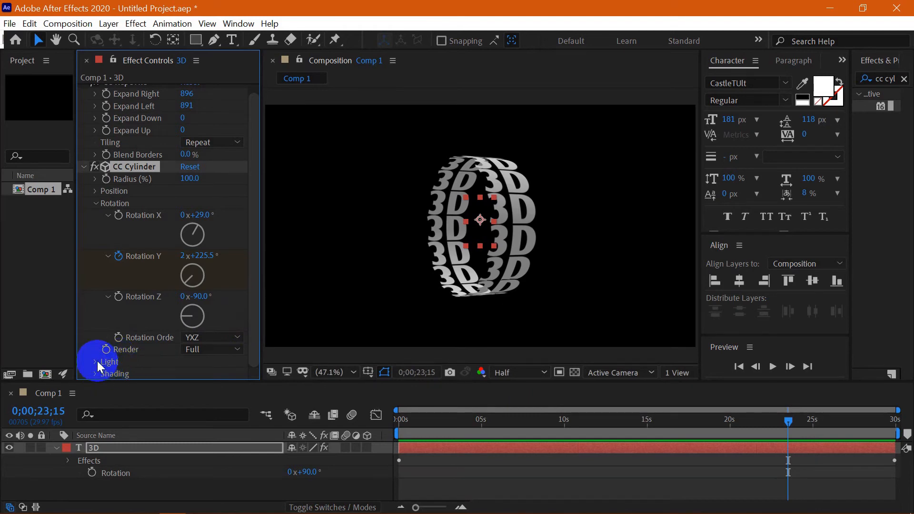
Set the cylinder's Light Intensity to 136 and its Light Height to 26.
{"action": "left_click", "coordinate": [94, 364]}
{"action": "left_click_drag", "start_coordinate": [187, 298], "coordinate": [211, 295]}
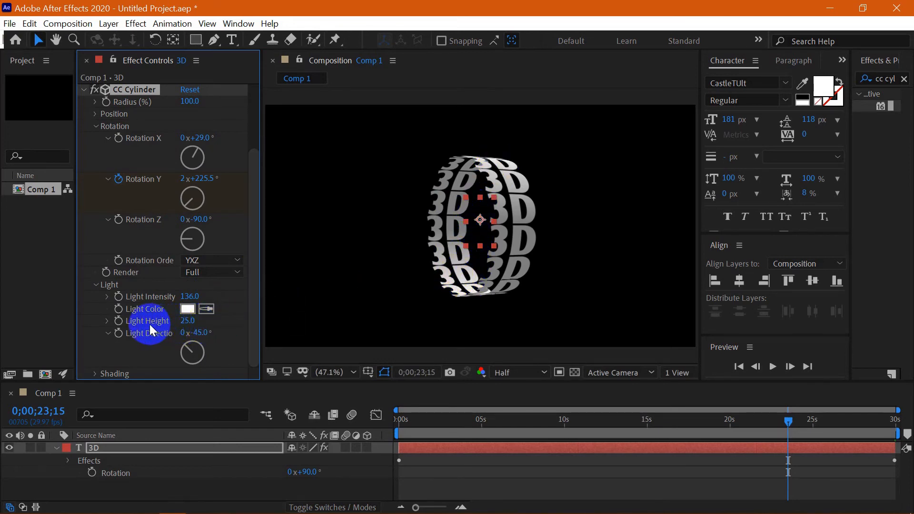
{"action": "left_click_drag", "start_coordinate": [194, 320], "coordinate": [186, 319]}
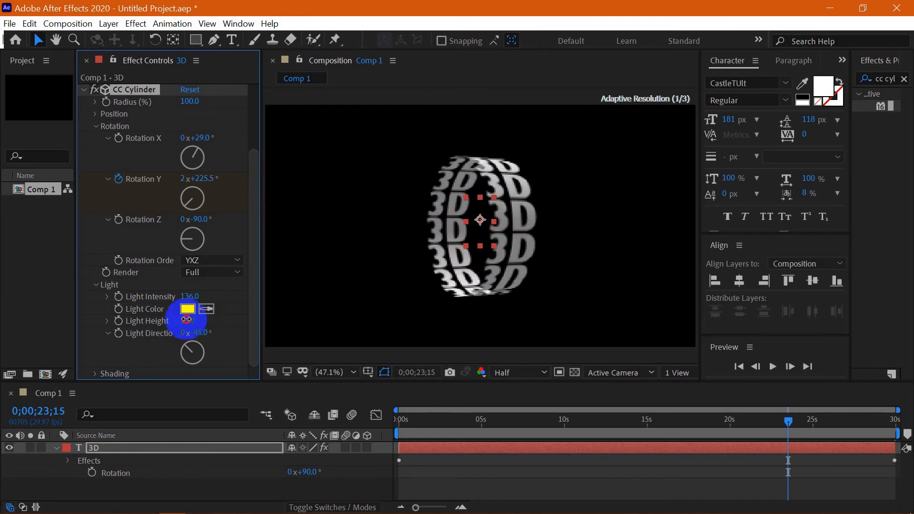
Try red and blue light colours on the cylinder and return the light colour to white.
{"action": "left_click", "coordinate": [188, 309]}
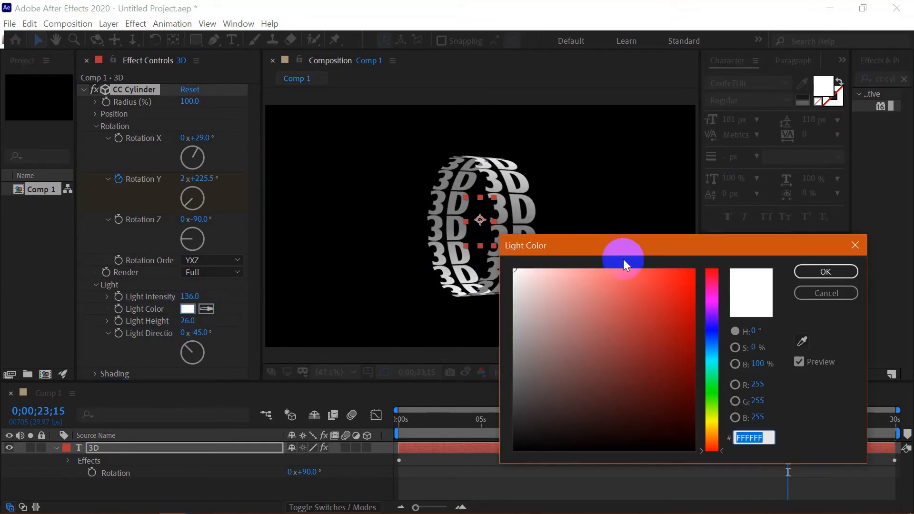
{"action": "left_click", "coordinate": [685, 280]}
{"action": "left_click_drag", "start_coordinate": [669, 246], "coordinate": [754, 156]}
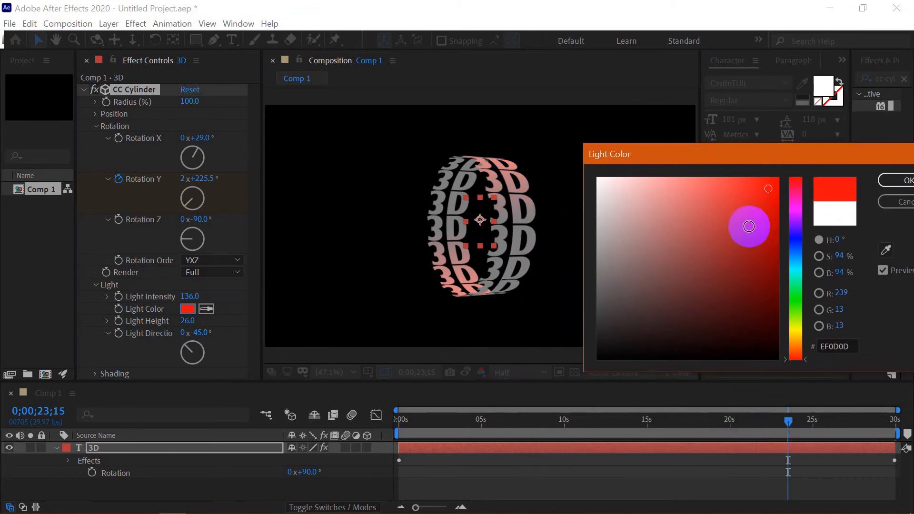
{"action": "left_click_drag", "start_coordinate": [792, 212], "coordinate": [794, 261]}
{"action": "left_click", "coordinate": [598, 179]}
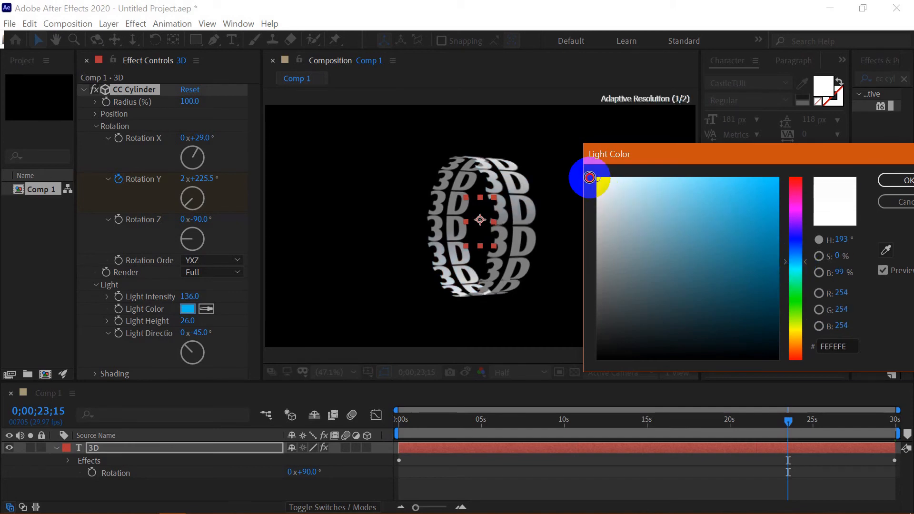
{"action": "left_click", "coordinate": [907, 186]}
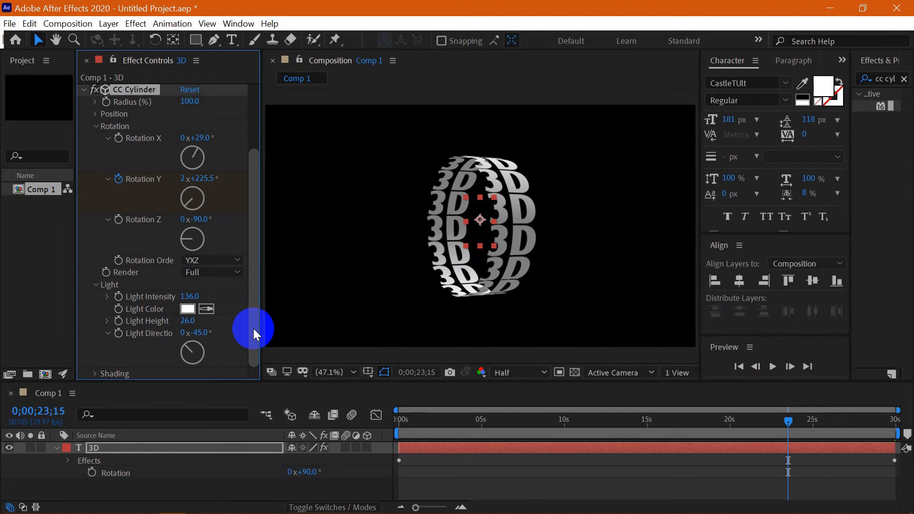
Set the cylinder's Light Direction to -5°.
{"action": "left_click_drag", "start_coordinate": [200, 338], "coordinate": [229, 332]}
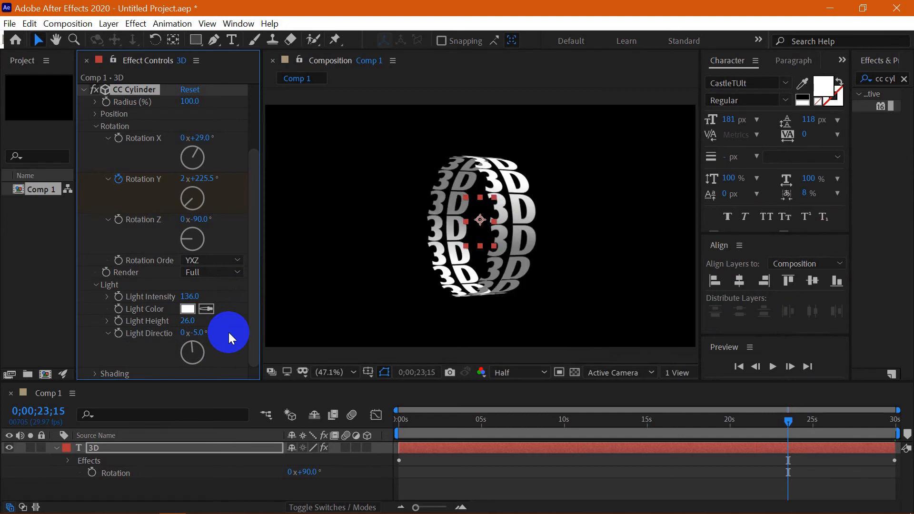
Set the cylinder's Light Direction to -13° and its Ambient shading to 46.
{"action": "left_click_drag", "start_coordinate": [228, 332], "coordinate": [110, 367]}
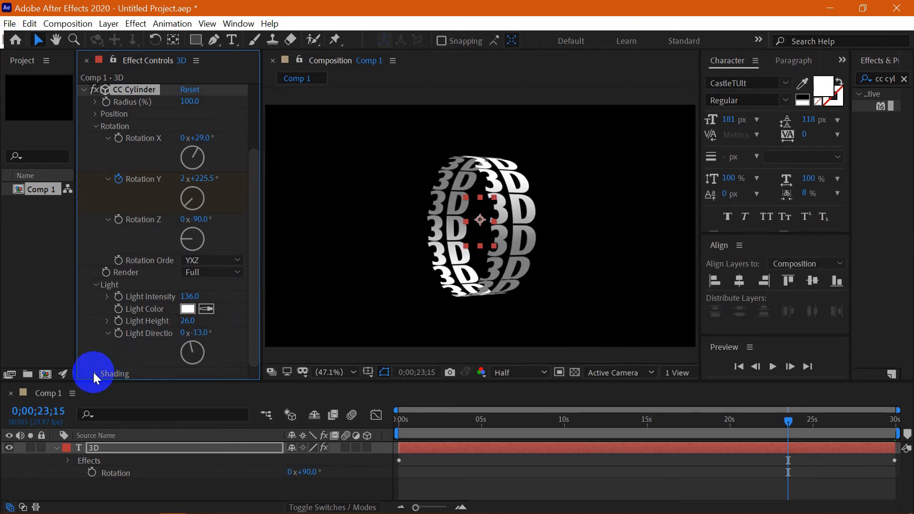
{"action": "left_click", "coordinate": [95, 374]}
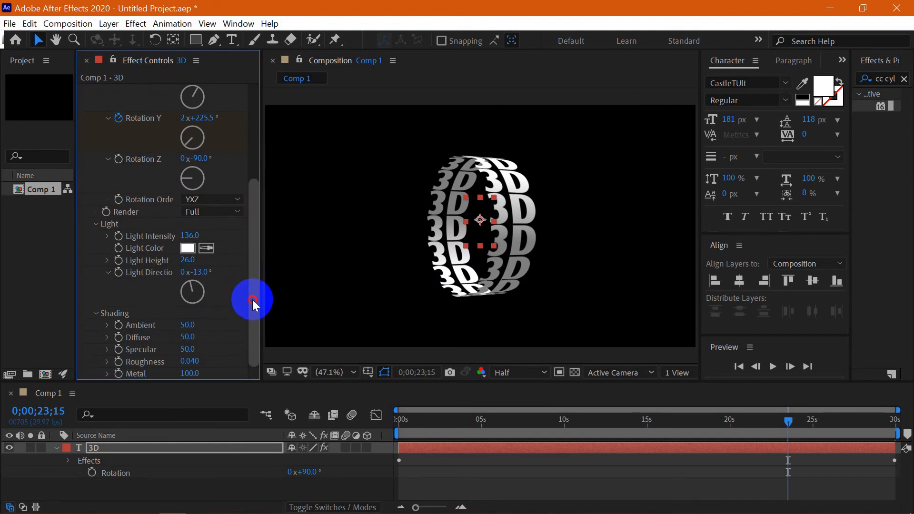
{"action": "left_click_drag", "start_coordinate": [187, 325], "coordinate": [225, 324]}
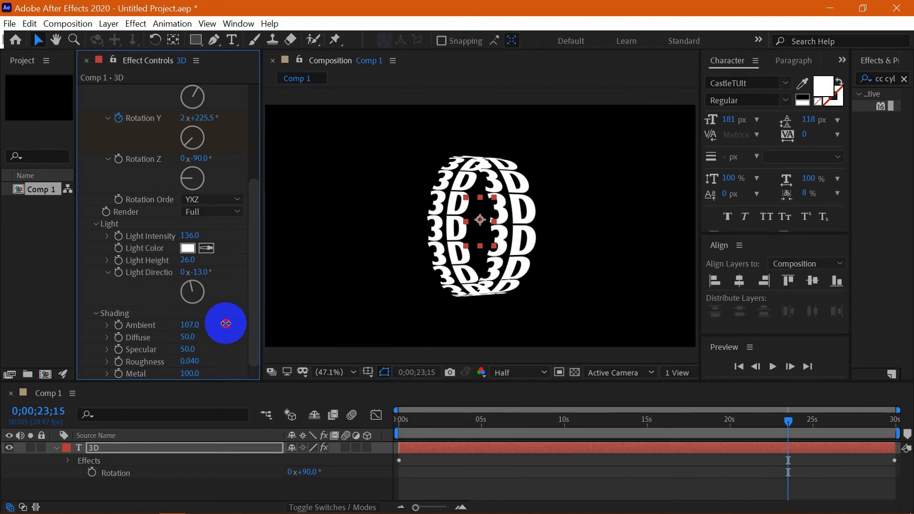
{"action": "left_click_drag", "start_coordinate": [226, 323], "coordinate": [179, 331]}
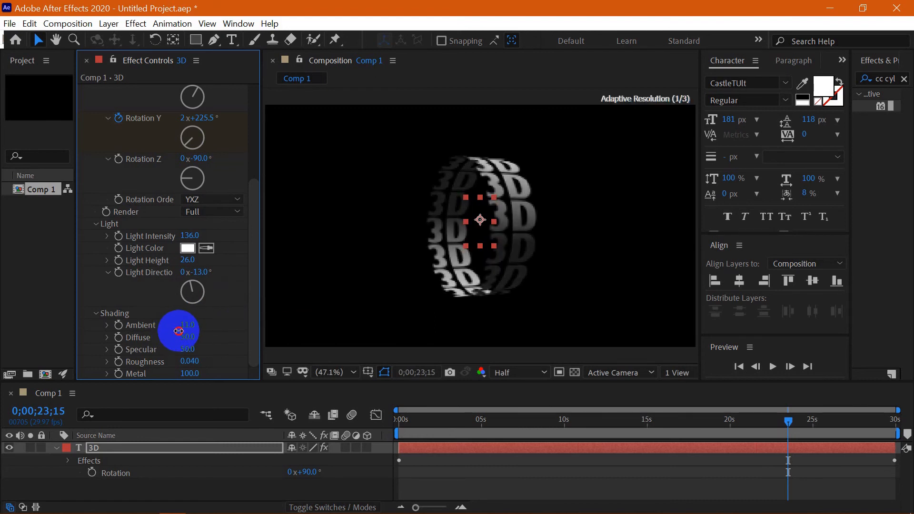
{"action": "mouse_move", "coordinate": [177, 331]}
{"action": "left_mouse_down"}
{"action": "mouse_move", "coordinate": [207, 325]}
{"action": "mouse_move", "coordinate": [185, 323]}
{"action": "left_mouse_up"}
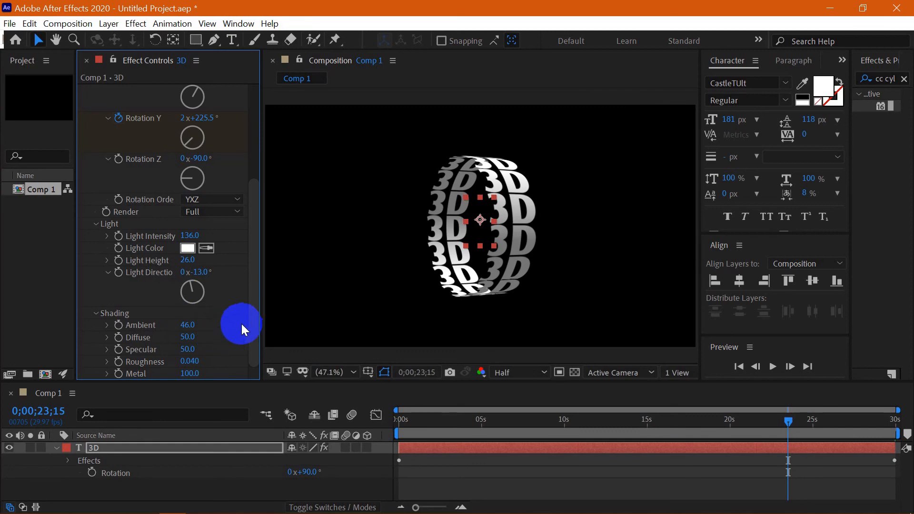
Preview the relit cylinder animation from the start of the composition.
{"action": "left_click_drag", "start_coordinate": [792, 421], "coordinate": [383, 410]}
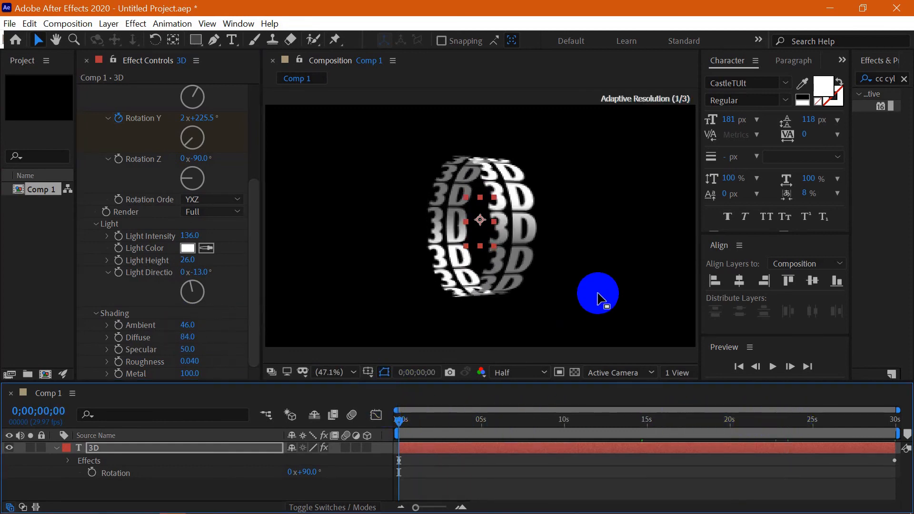
{"action": "key", "text": "space"}
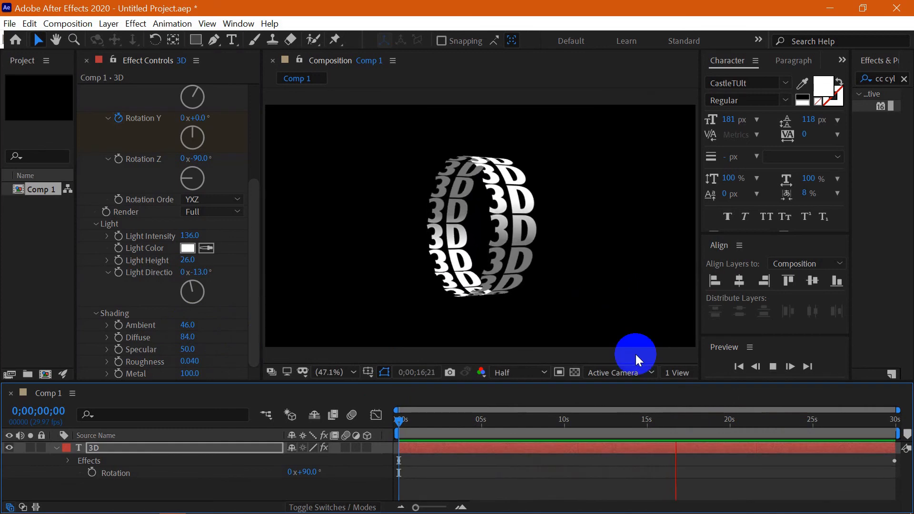